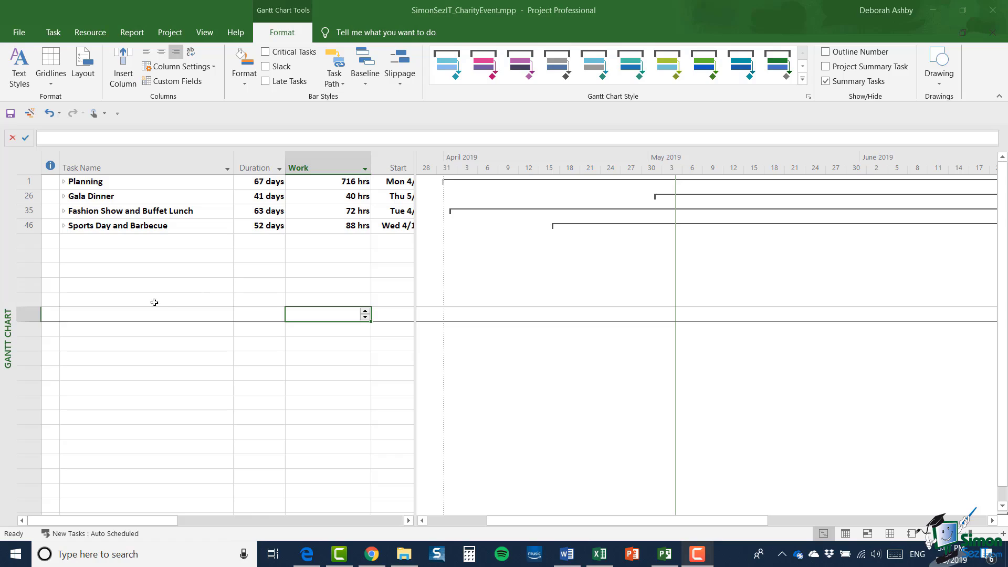
# - Select the Planning row and expand it to list Programme Meetings, Venue, Publicity, Volunteers and Catering
pyautogui.click(177, 184)
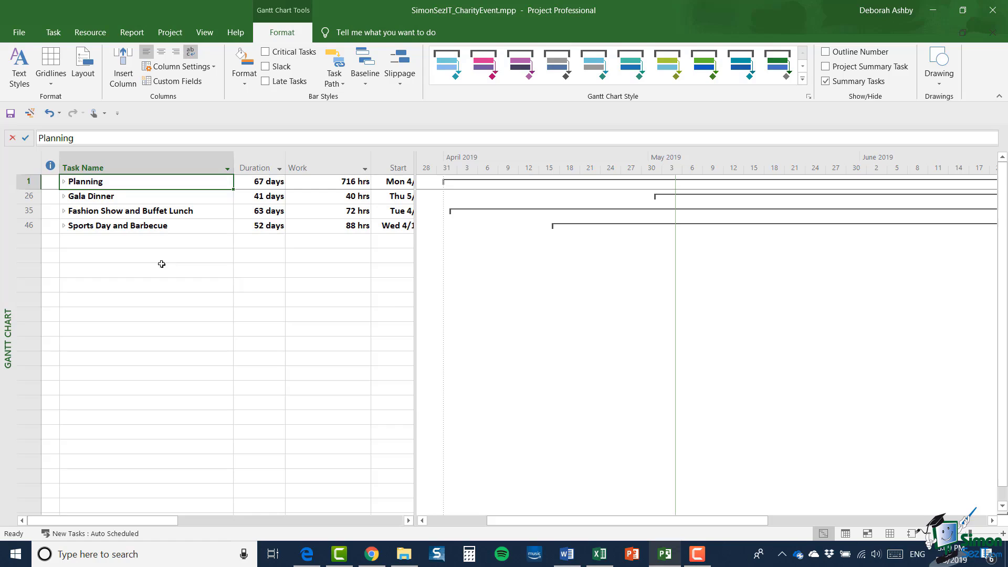
pyautogui.click(30, 181)
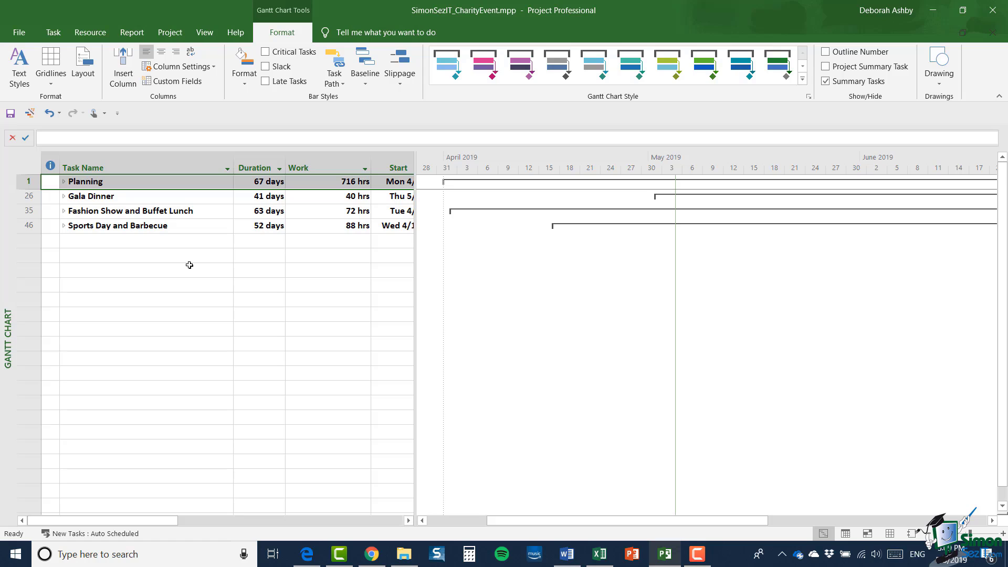
pyautogui.click(64, 181)
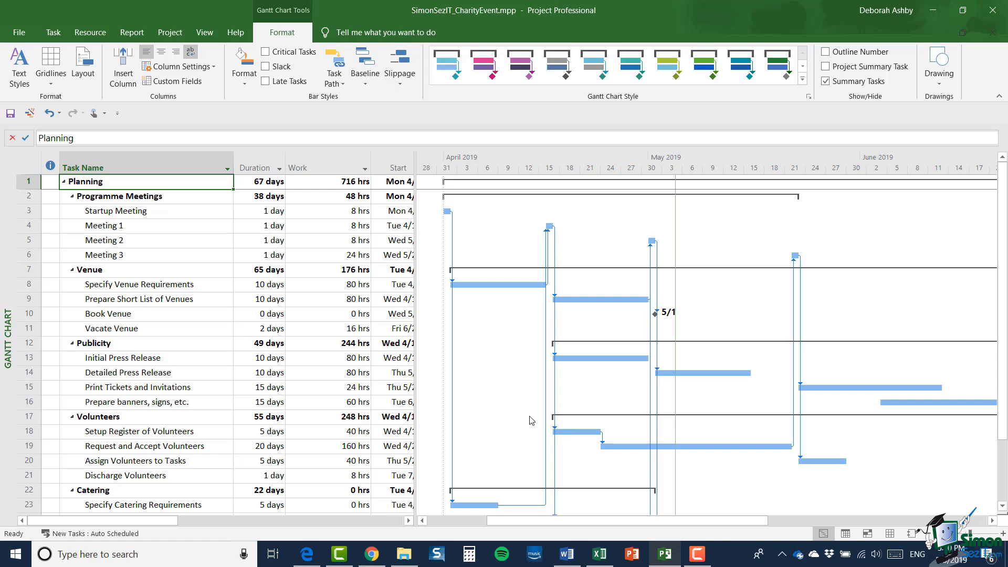
pyautogui.scroll(-4, 292, 375)
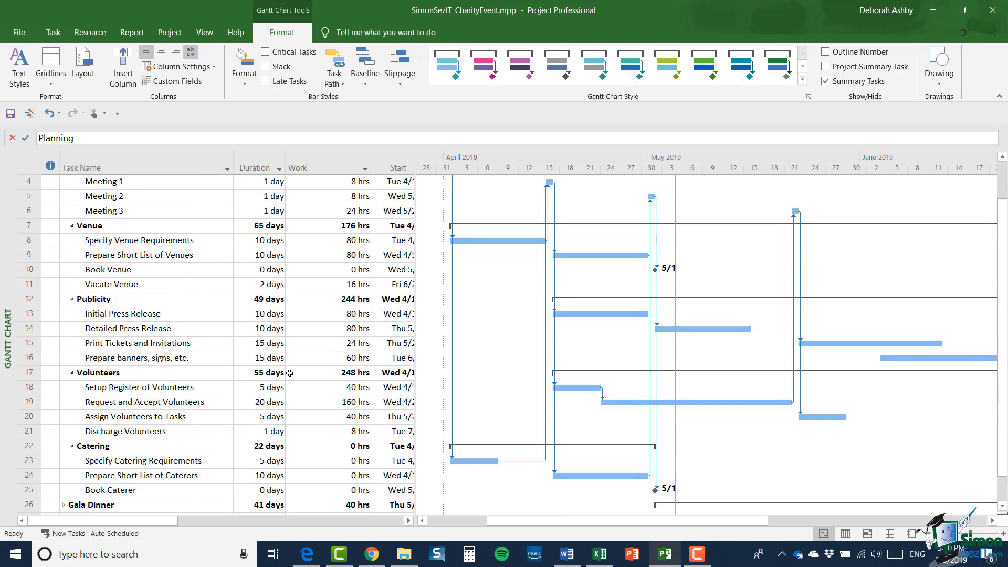
pyautogui.scroll(4, 292, 375)
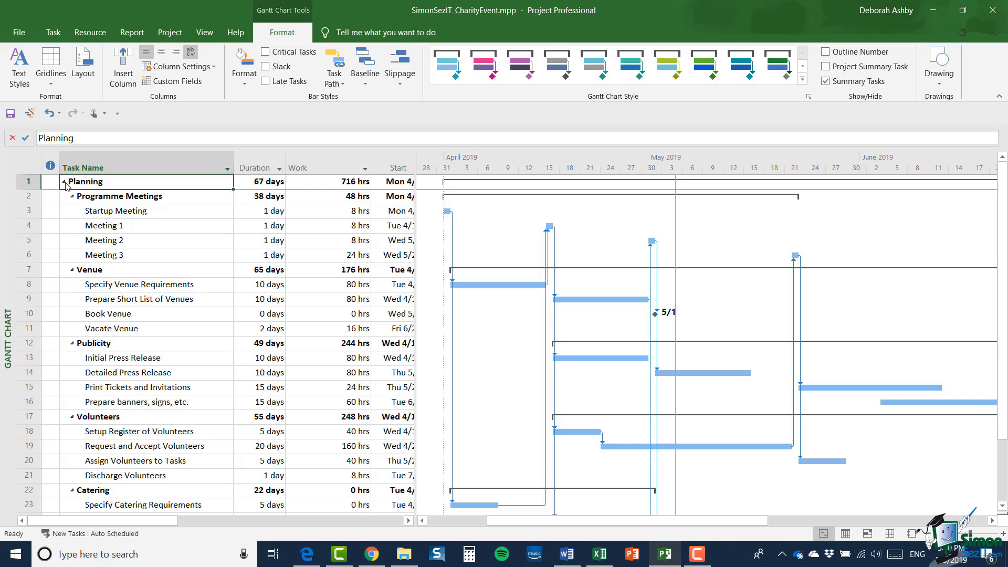
# - Collapse Planning, then preview the Gala Dinner subtasks and collapse it again
pyautogui.click(64, 181)
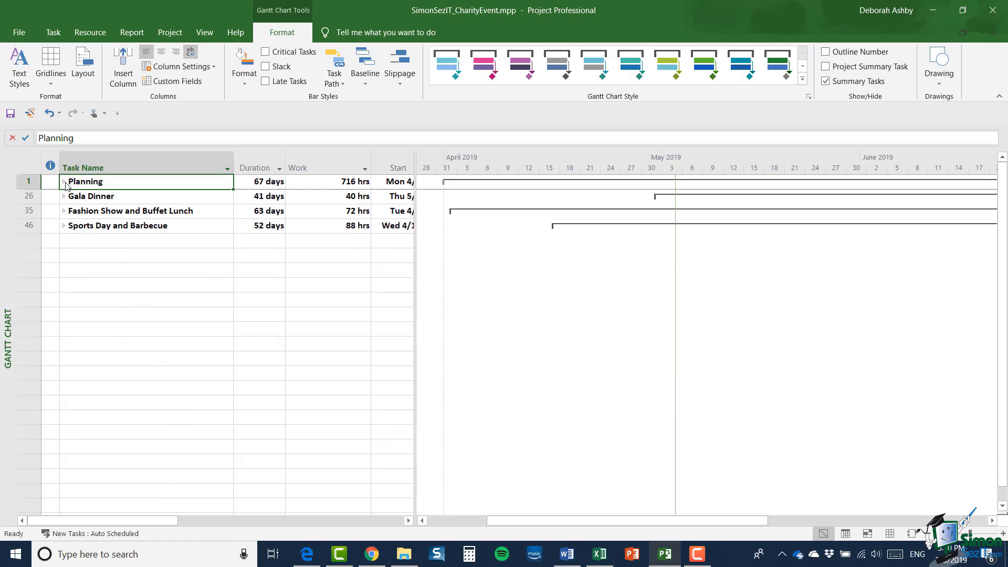
pyautogui.click(63, 196)
pyautogui.click(63, 196)
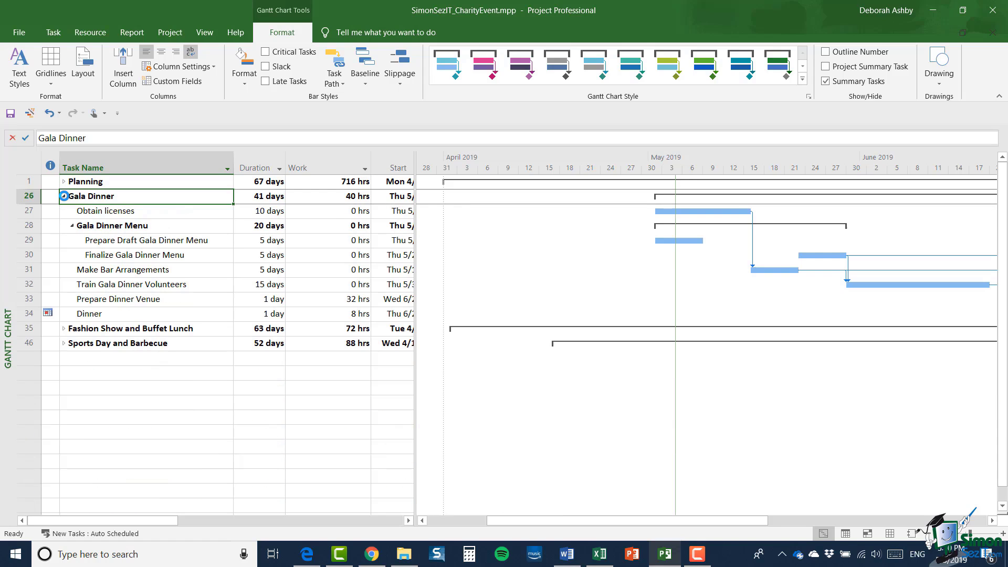
pyautogui.click(63, 195)
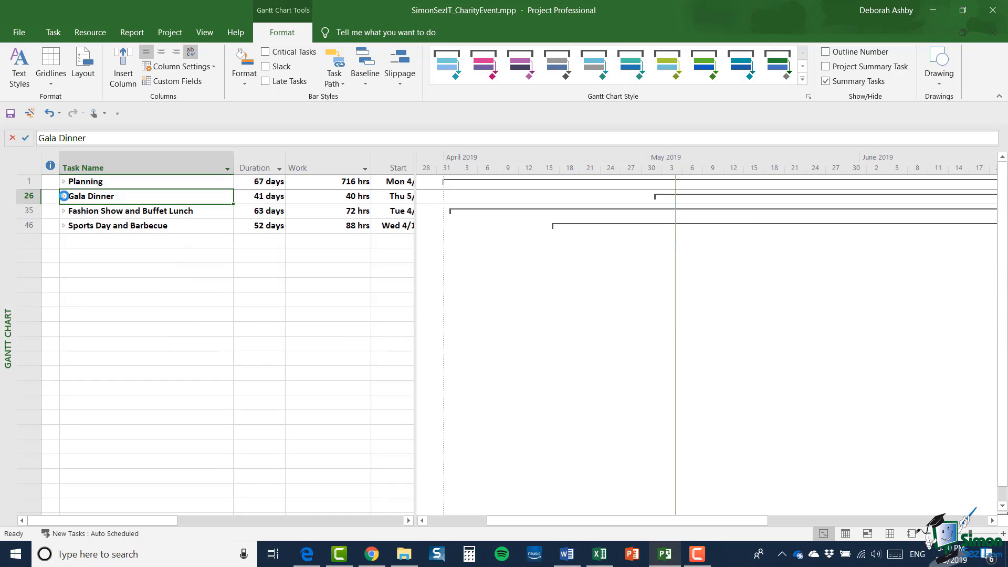
pyautogui.press('Up')
pyautogui.press('Down')
pyautogui.click(63, 196)
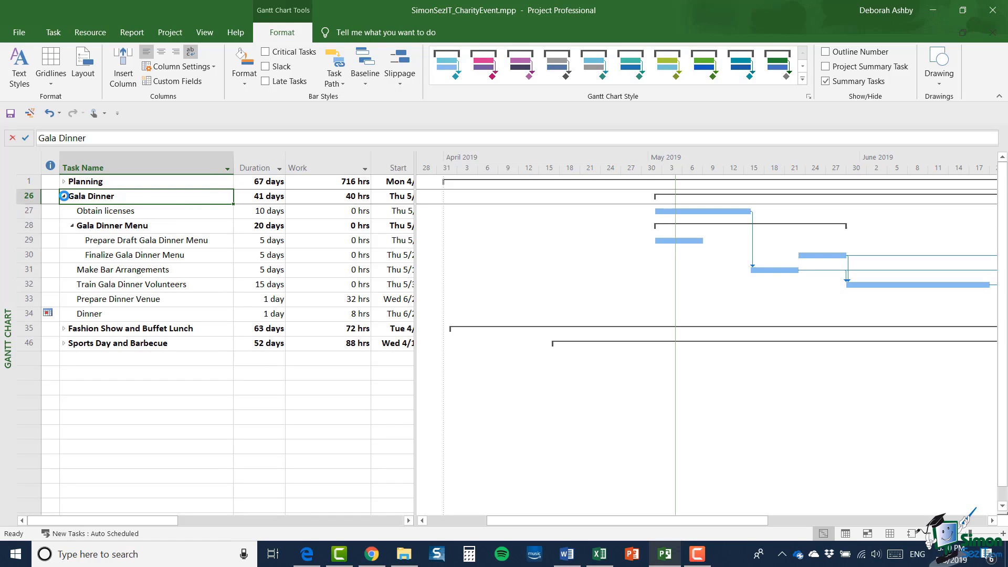
pyautogui.click(63, 195)
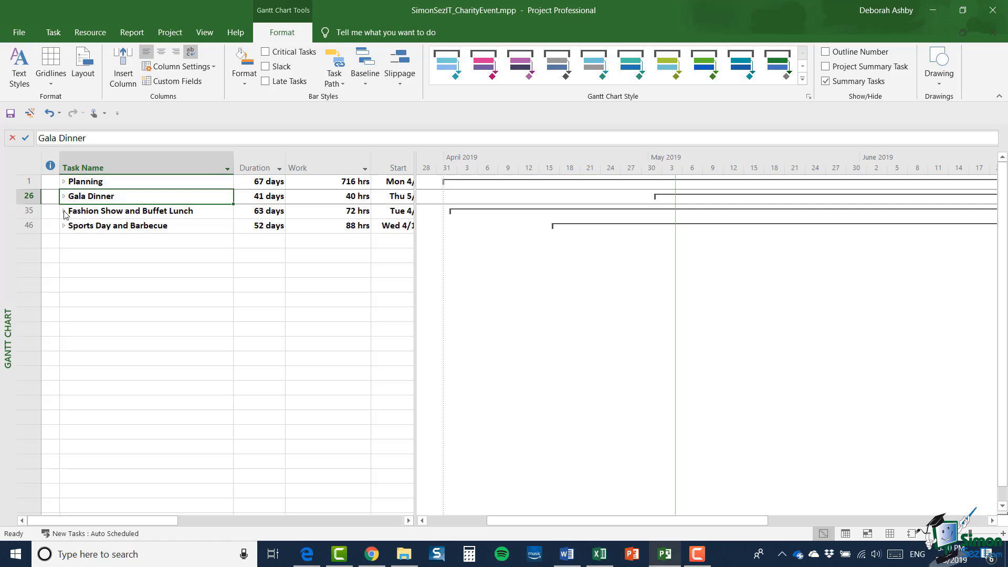
# - Preview the Fashion Show and Buffet Lunch subtasks, then expand Sports Day and Barbecue
pyautogui.click(63, 211)
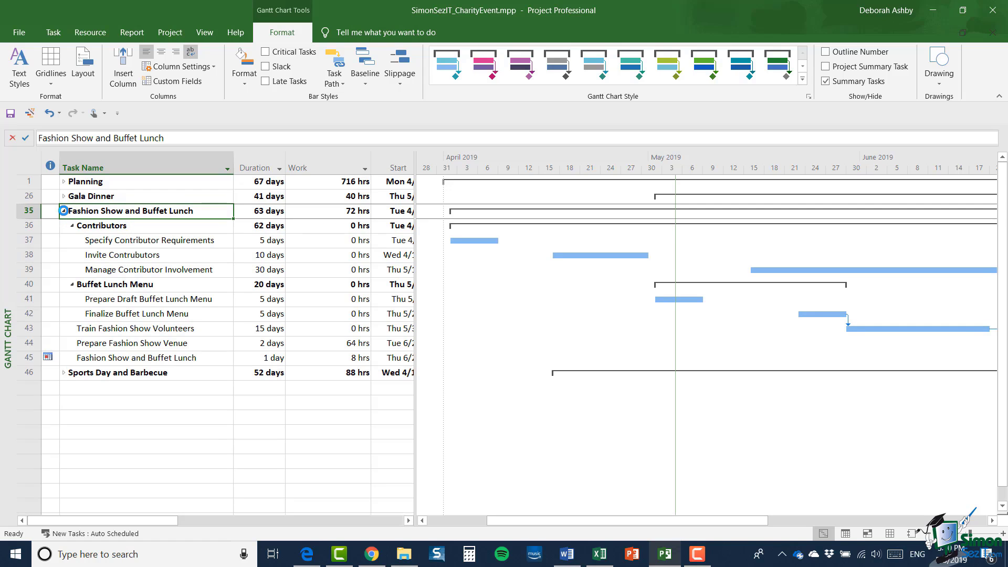
pyautogui.click(64, 210)
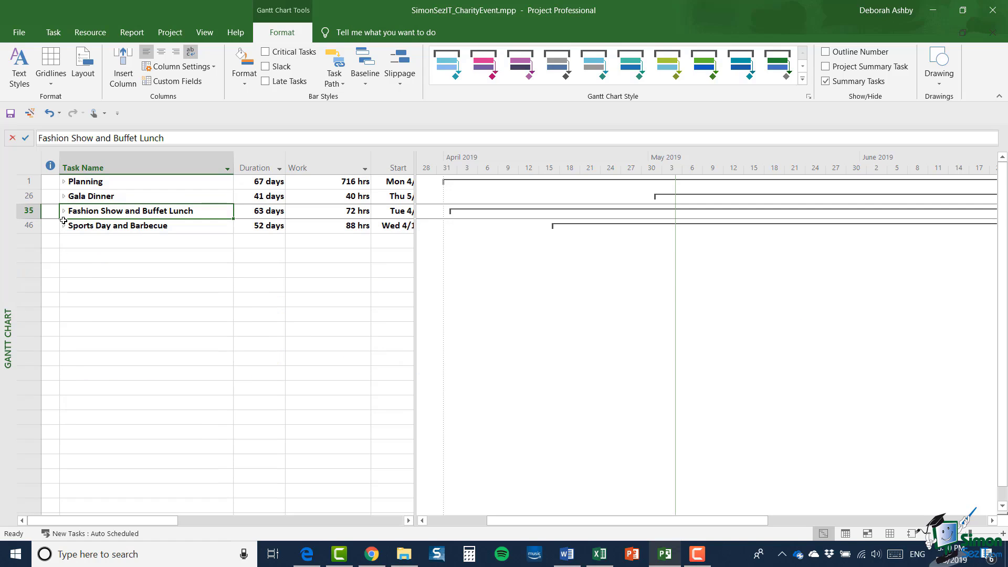
pyautogui.click(64, 226)
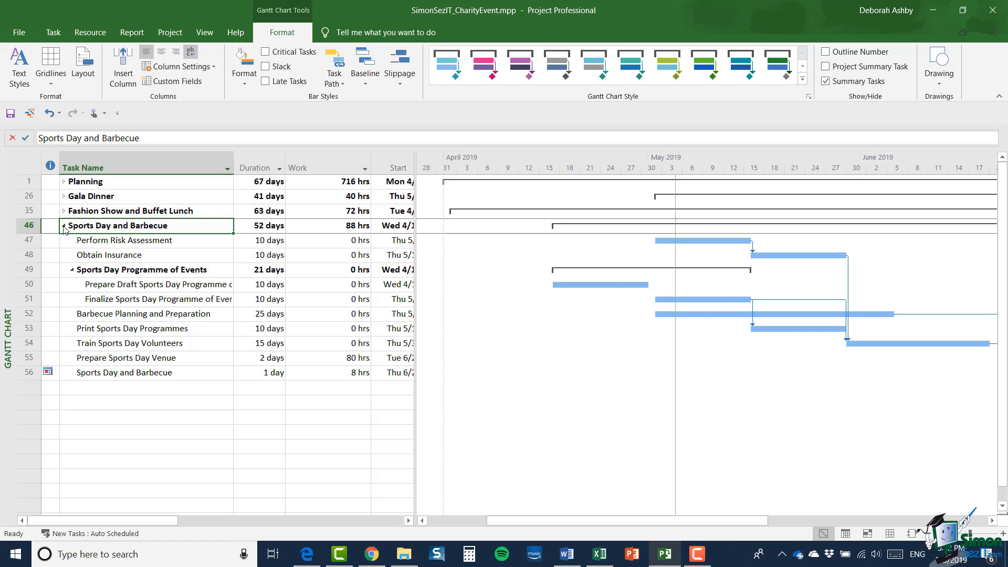
pyautogui.hotkey('ctrl', 'Home')
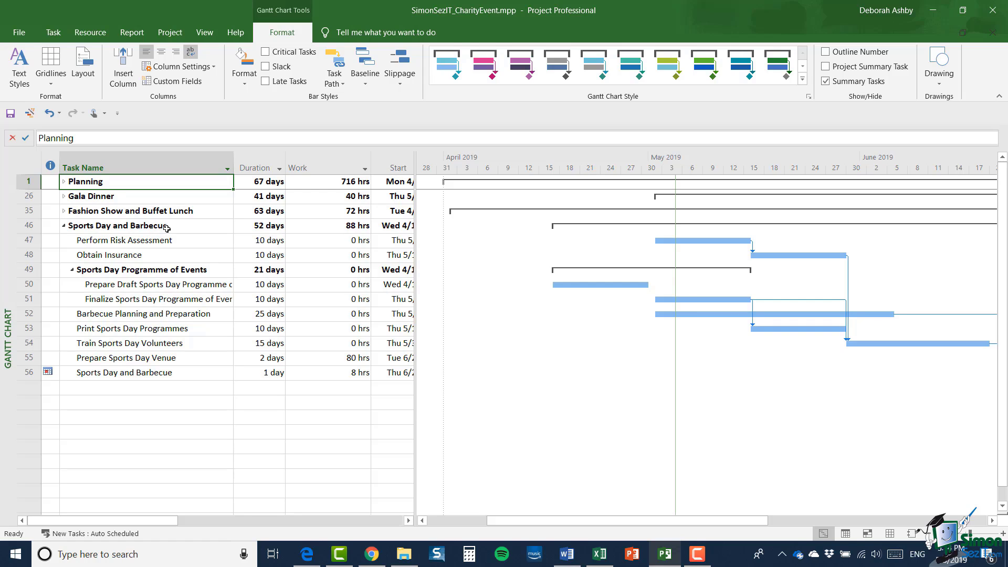
pyautogui.click(166, 227)
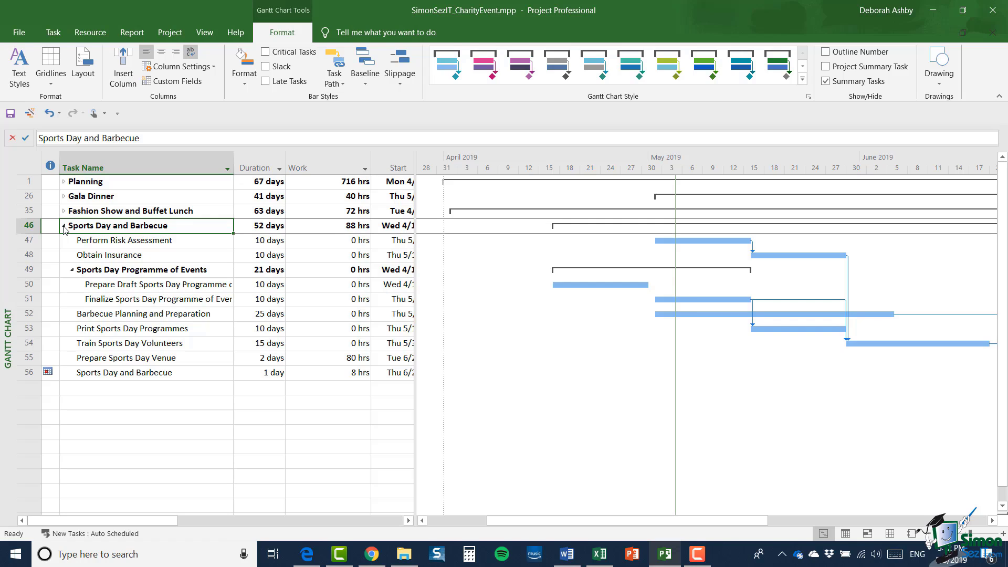
pyautogui.hotkey('ctrl', 'Home')
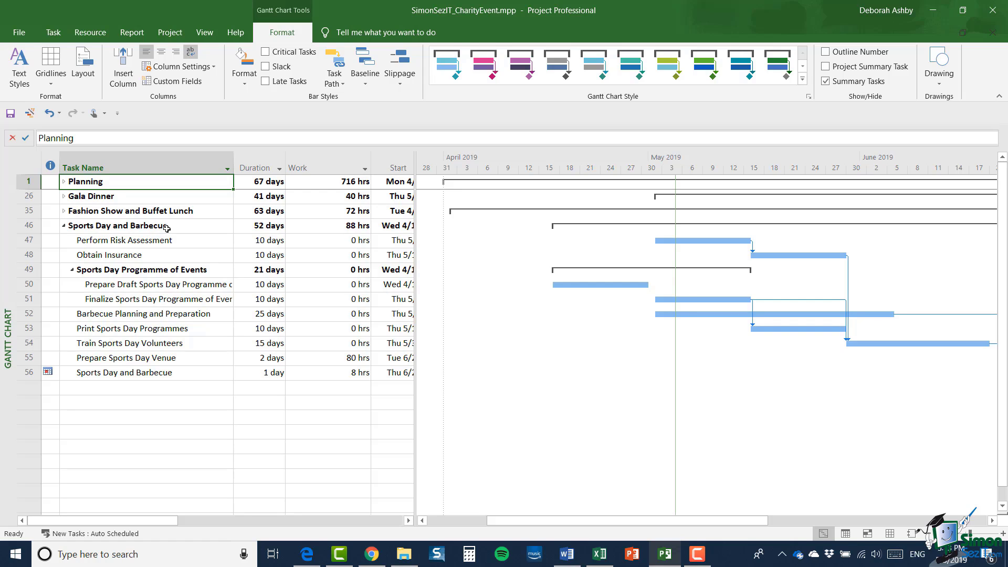
# - Expand the Planning summary task again and scroll through its subtasks
pyautogui.hotkey('alt', 'shift', '+')
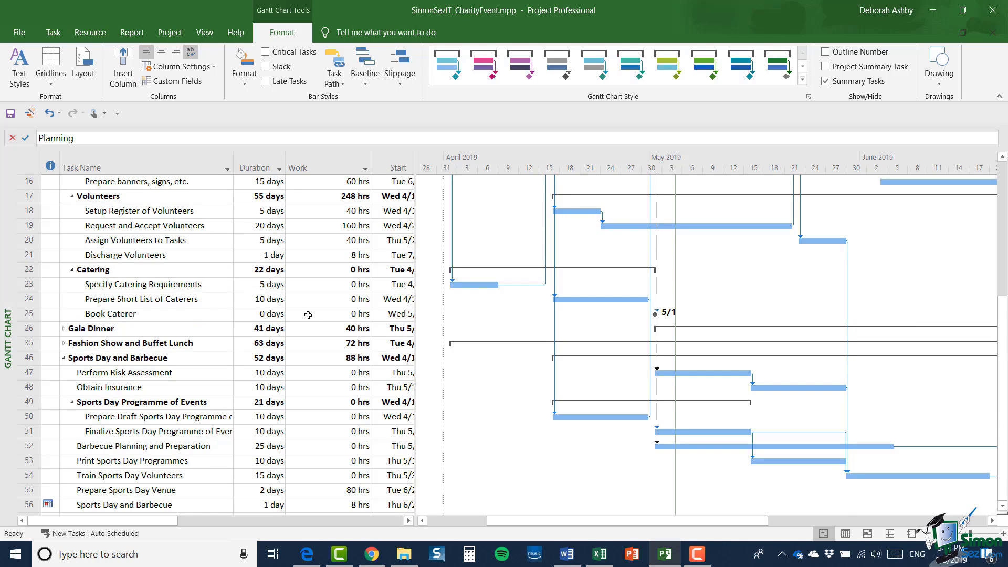
pyautogui.scroll(3, 260, 294)
pyautogui.scroll(2, 260, 294)
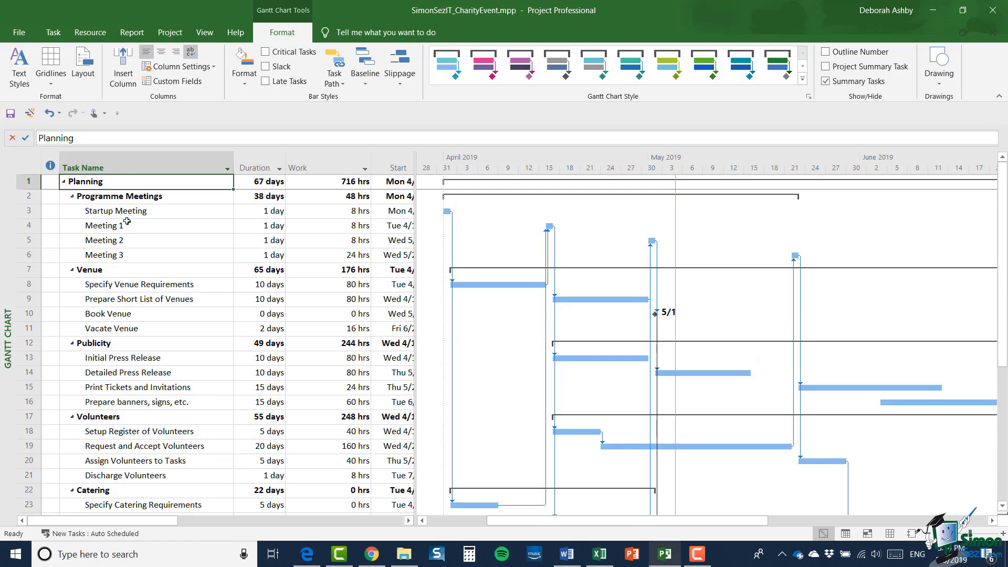
pyautogui.click(64, 182)
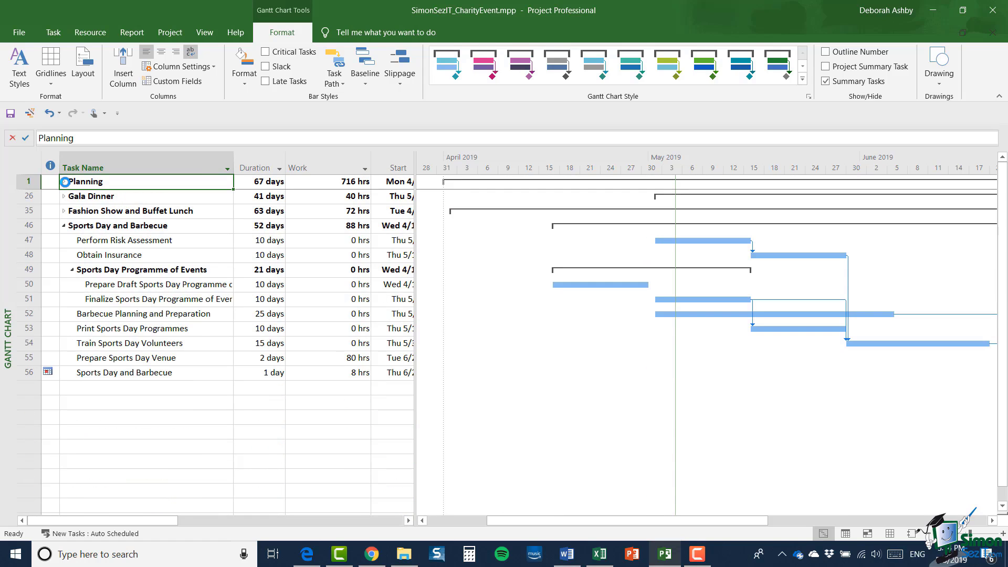
pyautogui.click(65, 182)
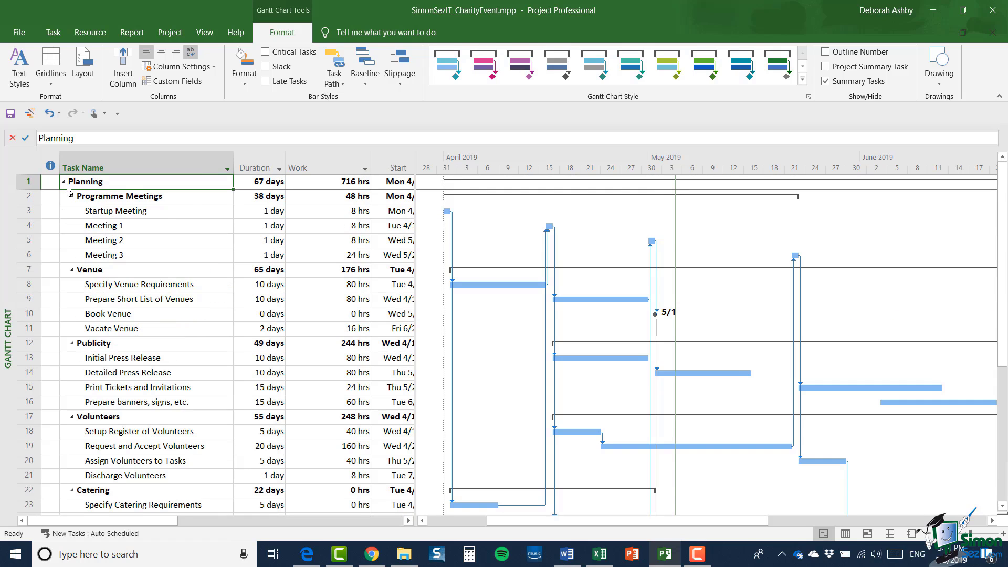
pyautogui.scroll(-2, 230, 341)
pyautogui.scroll(-2, 230, 341)
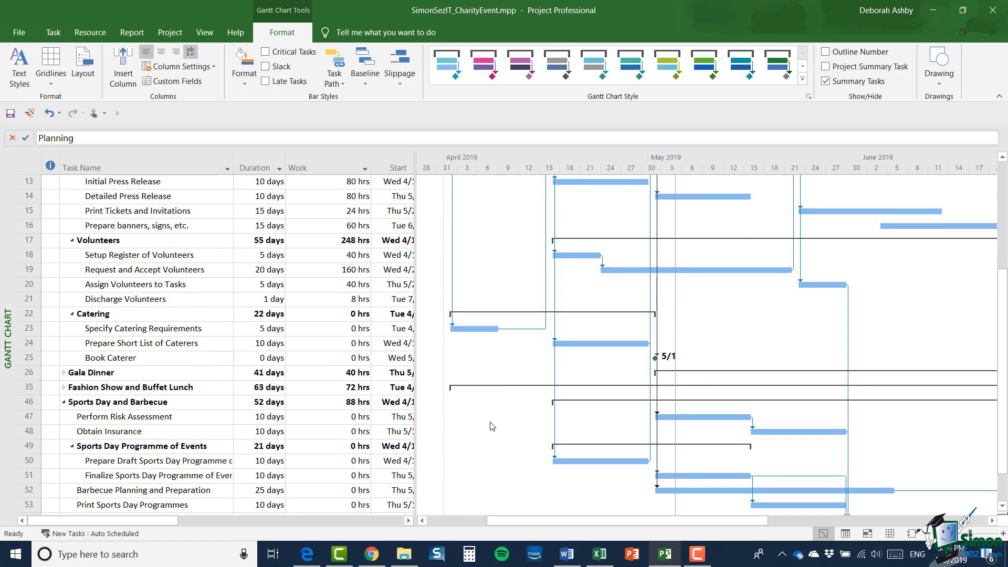
# - Zoom the timeline out to March–July and collapse Planning and Sports Day and Barbecue
pyautogui.click(928, 533)
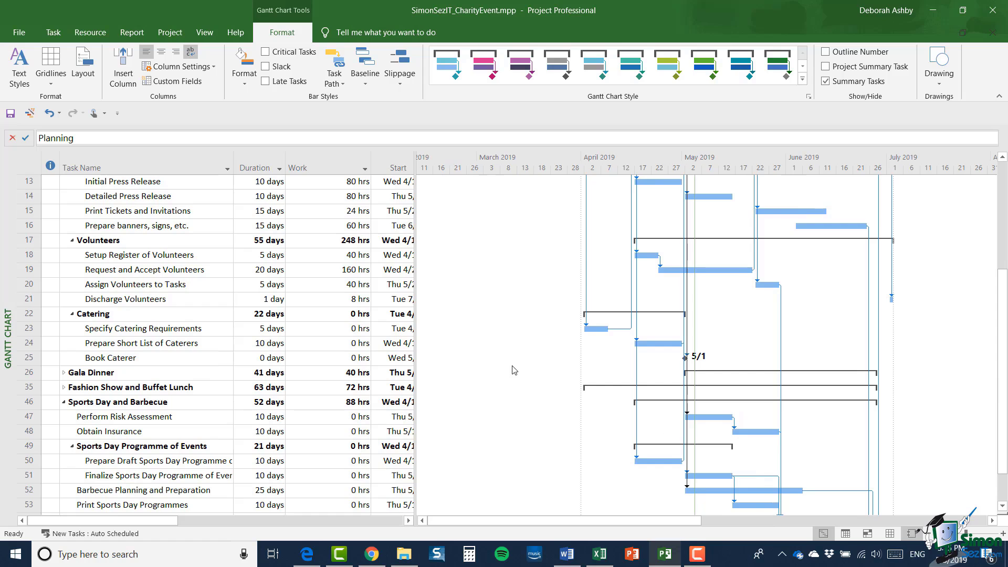
pyautogui.hotkey('alt', 'shift', '-')
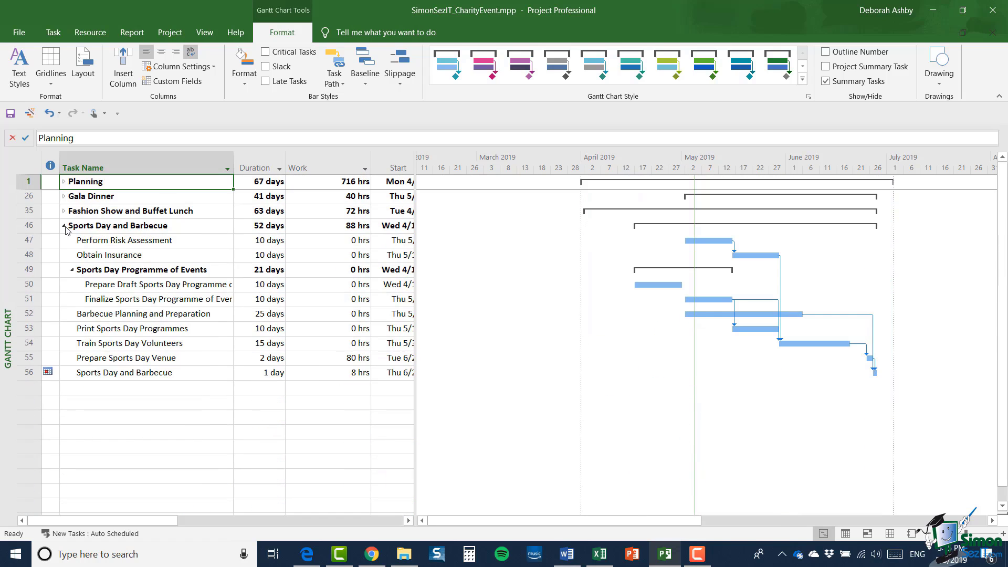
pyautogui.click(64, 226)
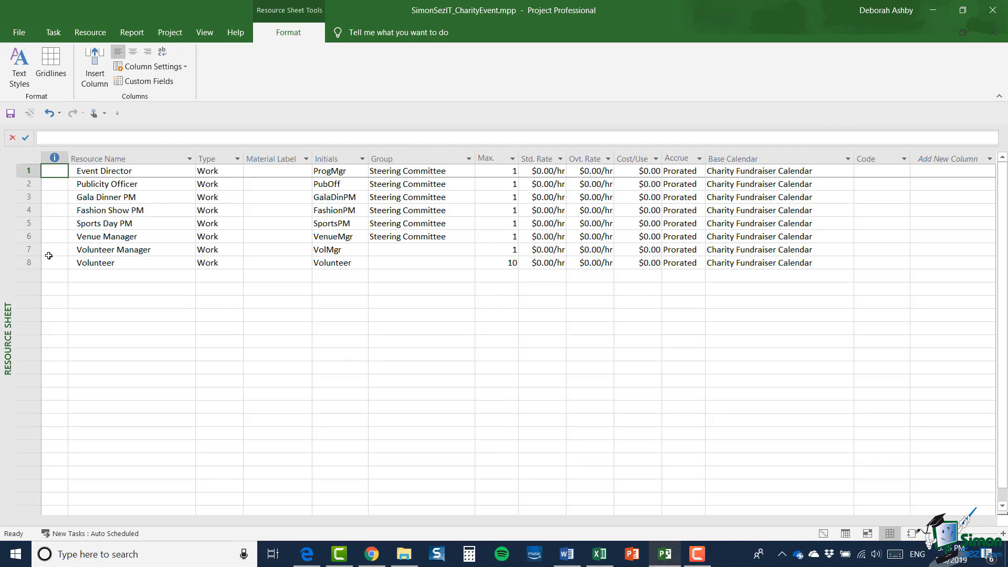
# - Inspect the Volunteer resource row, then return to the Gantt Chart view
pyautogui.click(30, 263)
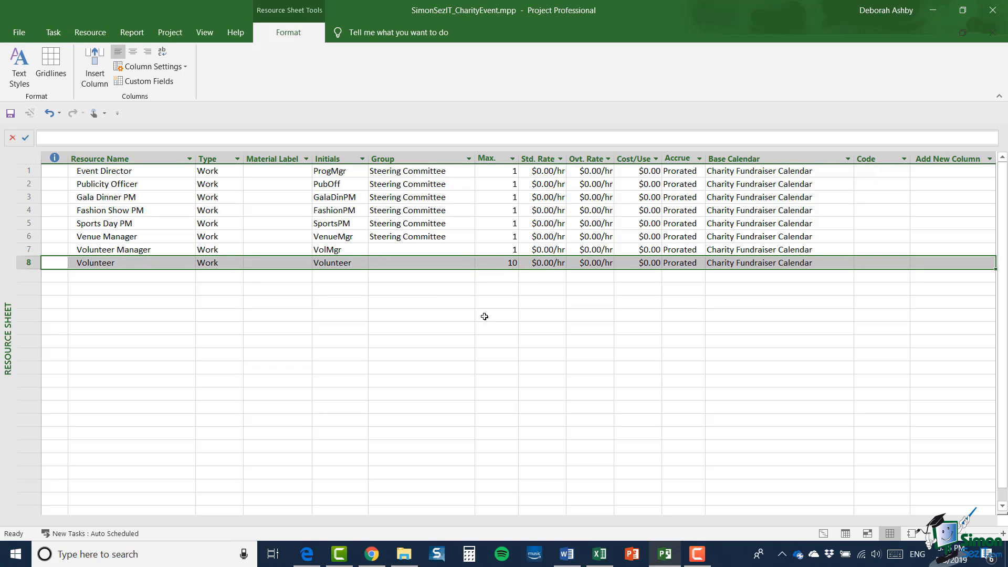
pyautogui.click(485, 316)
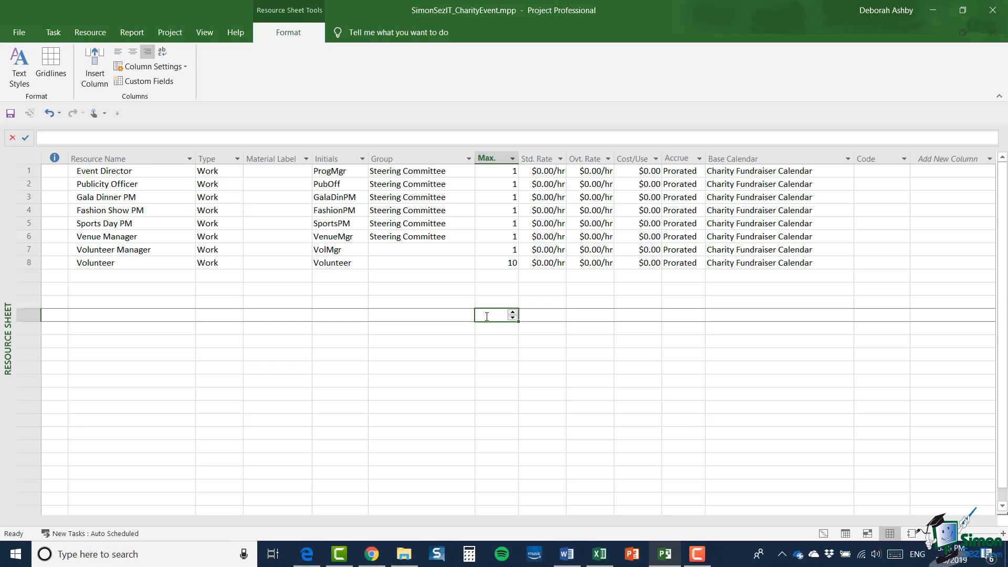
pyautogui.click(823, 534)
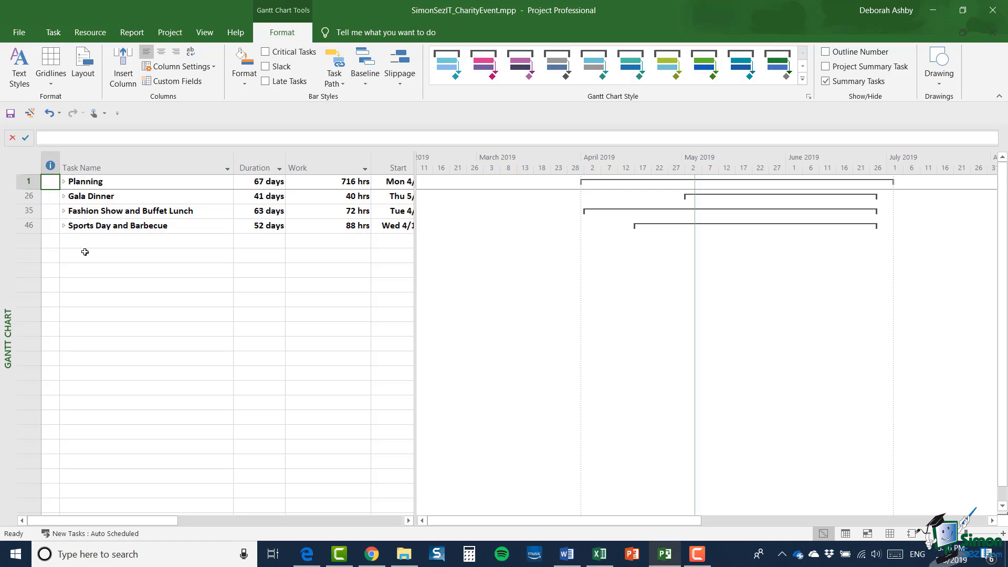
# - Create a new blank project, then select and copy Sports Day and Barbecue rows 46–56
pyautogui.hotkey('ctrl', 'n')
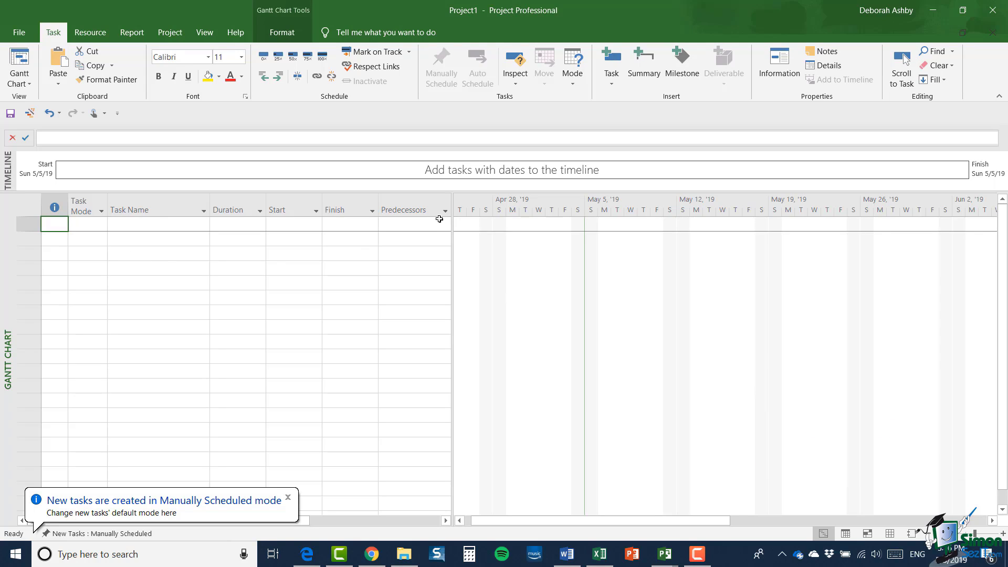
pyautogui.click(205, 32)
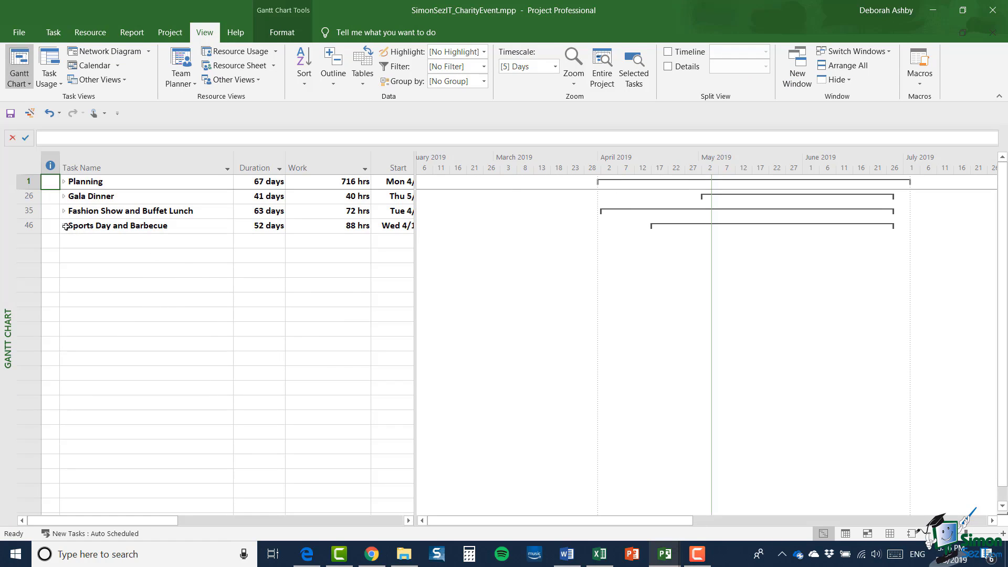
pyautogui.click(64, 225)
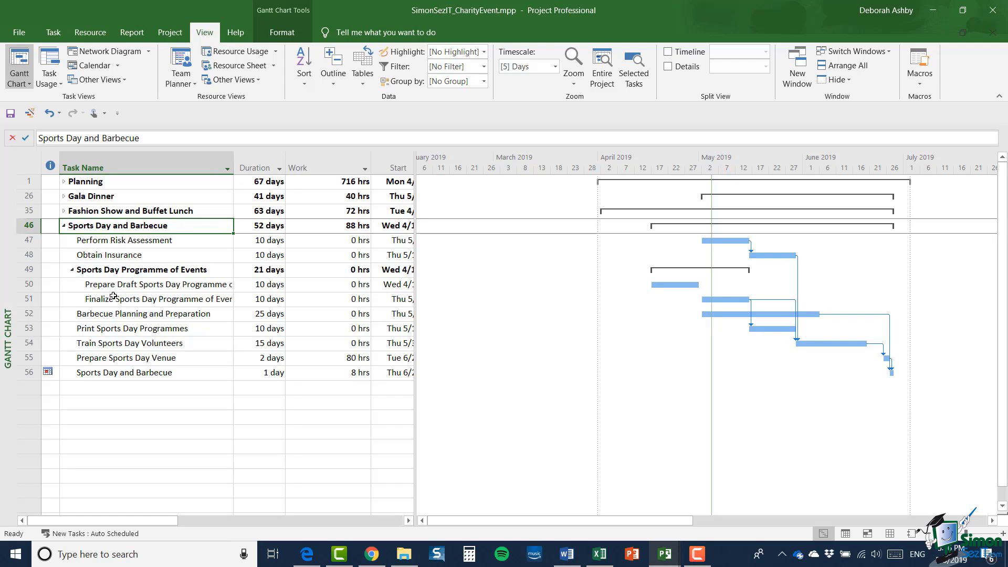
pyautogui.moveTo(29, 225); pyautogui.dragTo(25, 375)
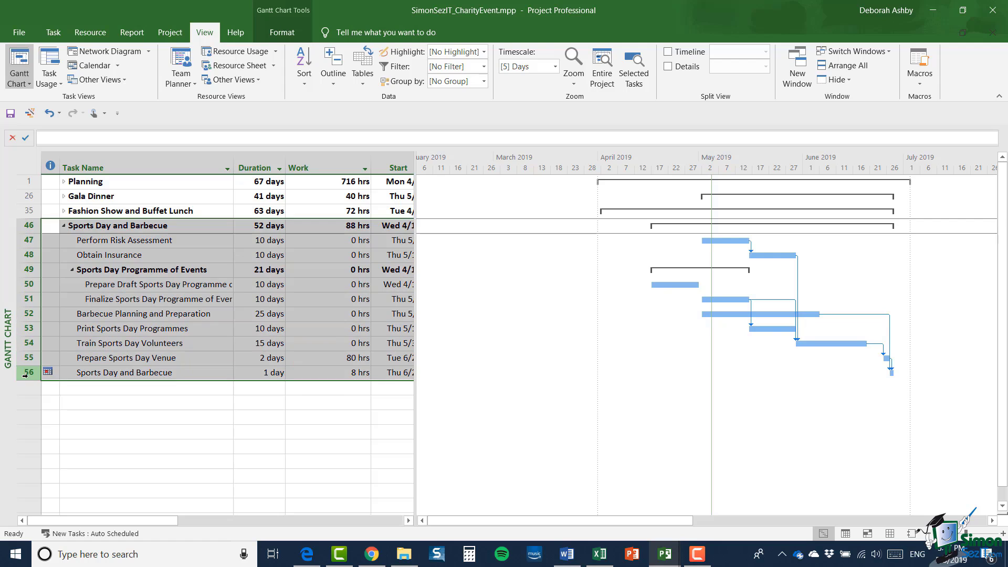
pyautogui.click(55, 32)
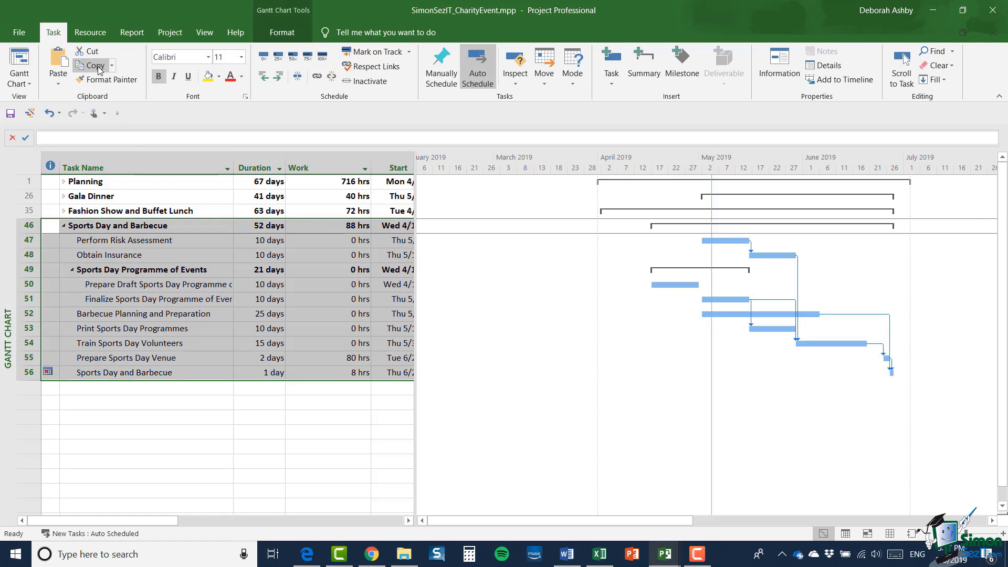
# - Switch to the new Project1 window via Switch Windows
pyautogui.click(205, 32)
pyautogui.click(852, 51)
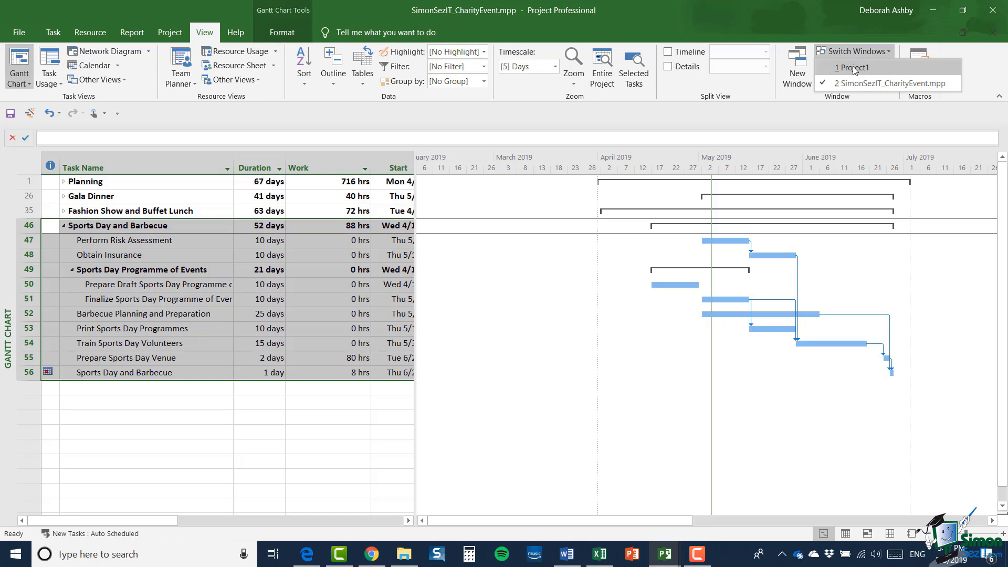
pyautogui.click(852, 68)
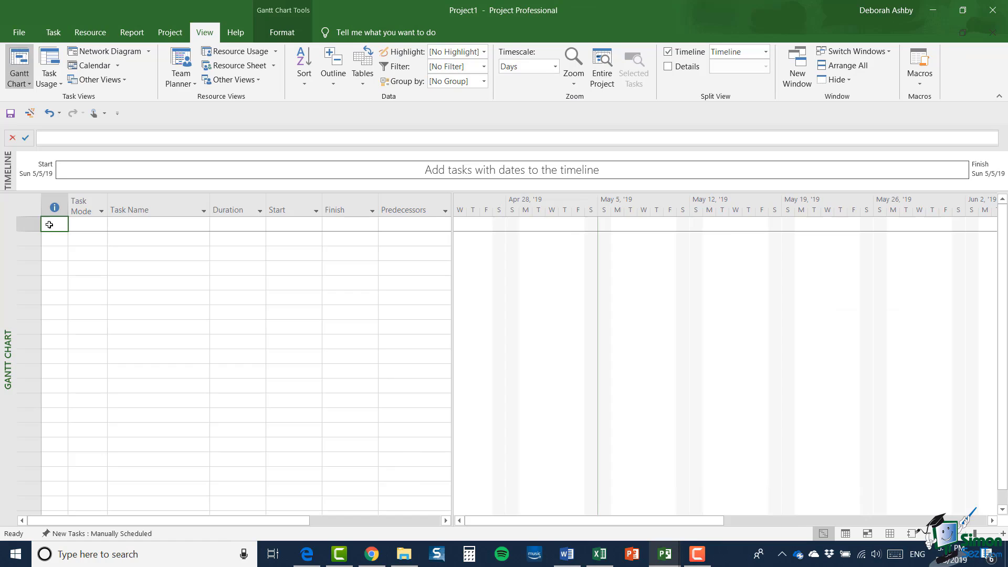
pyautogui.click(59, 32)
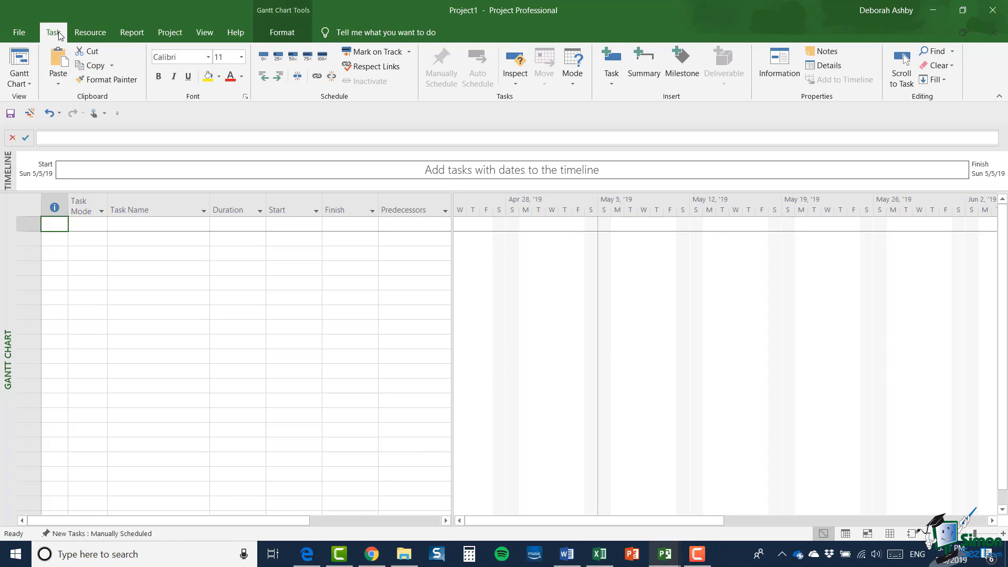
# - Paste the 11 Sports Day and Barbecue tasks into Project1 and clear the selection
pyautogui.click(57, 59)
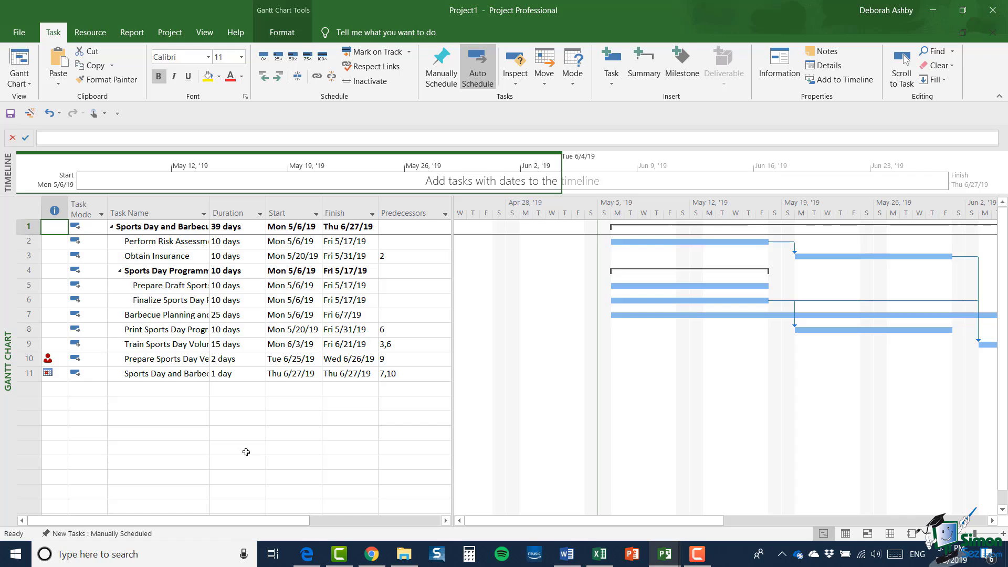
pyautogui.click(244, 450)
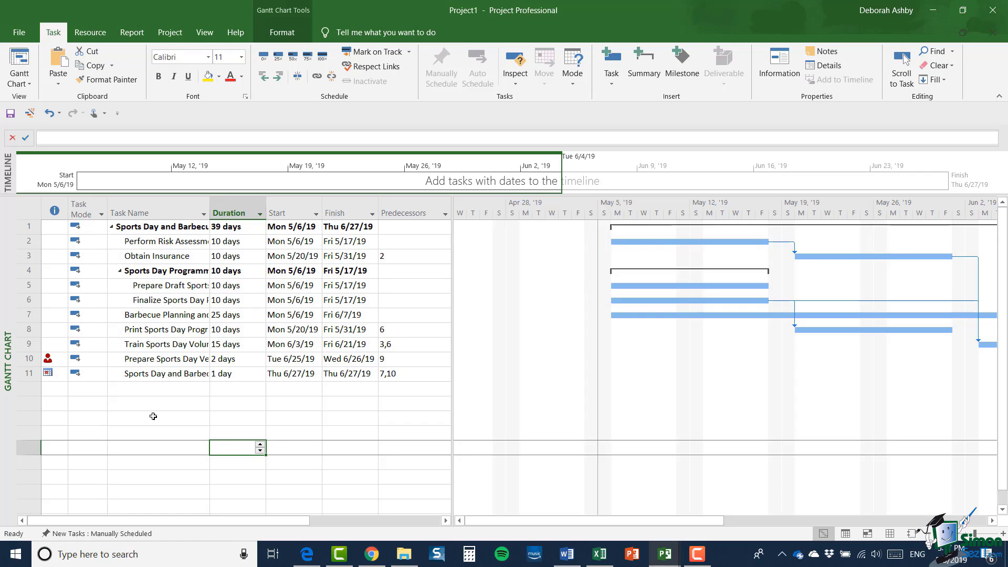
# - Save Project1 as SimonSezIT_CharityEvent_Sports_Day.mpp in the Course Files folder via Save As
pyautogui.click(24, 32)
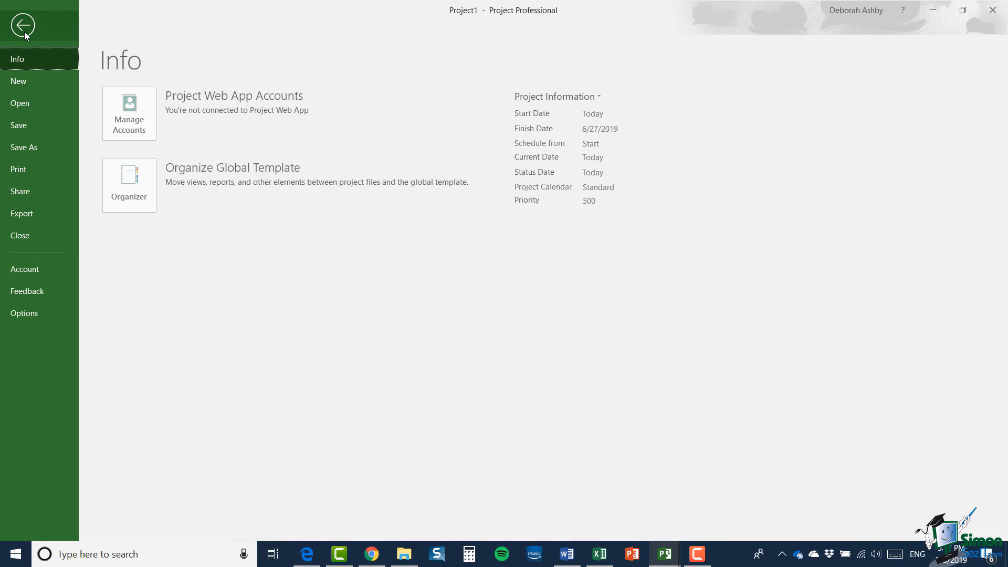
pyautogui.click(21, 148)
pyautogui.click(398, 147)
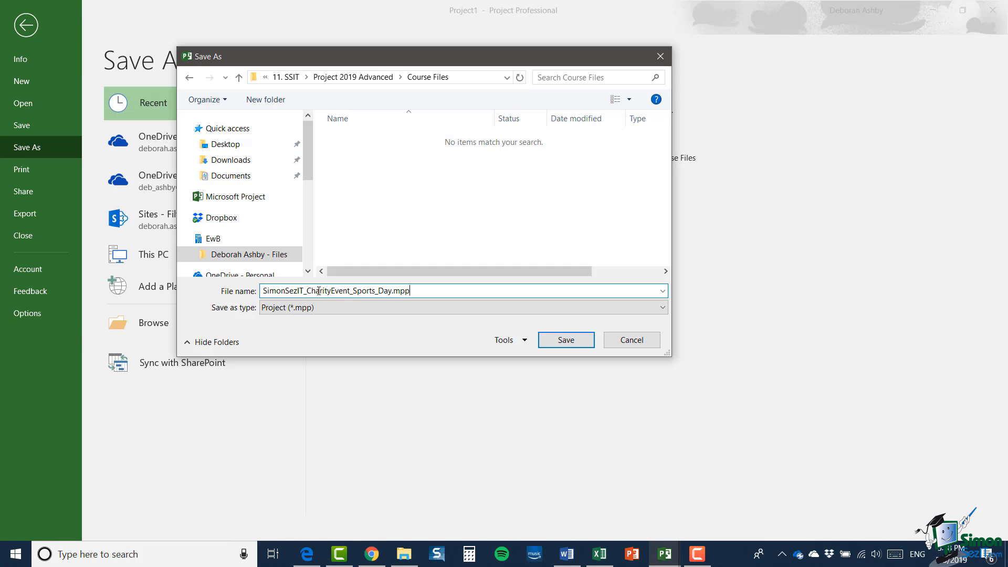
pyautogui.click(566, 341)
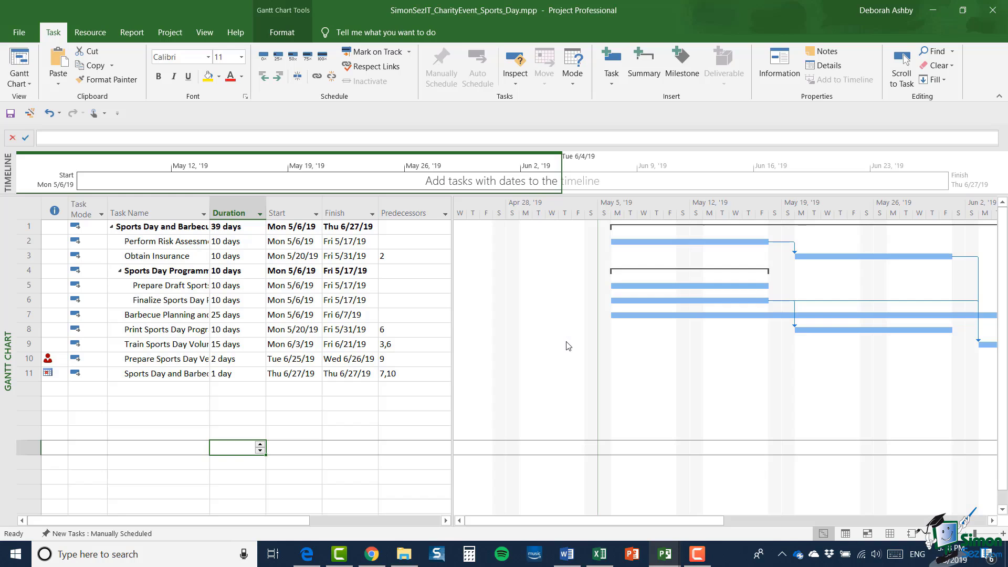
# - Widen Task Name, reveal Predecessors and Resource Names columns, then show the Resource Sheet
pyautogui.click(44, 226)
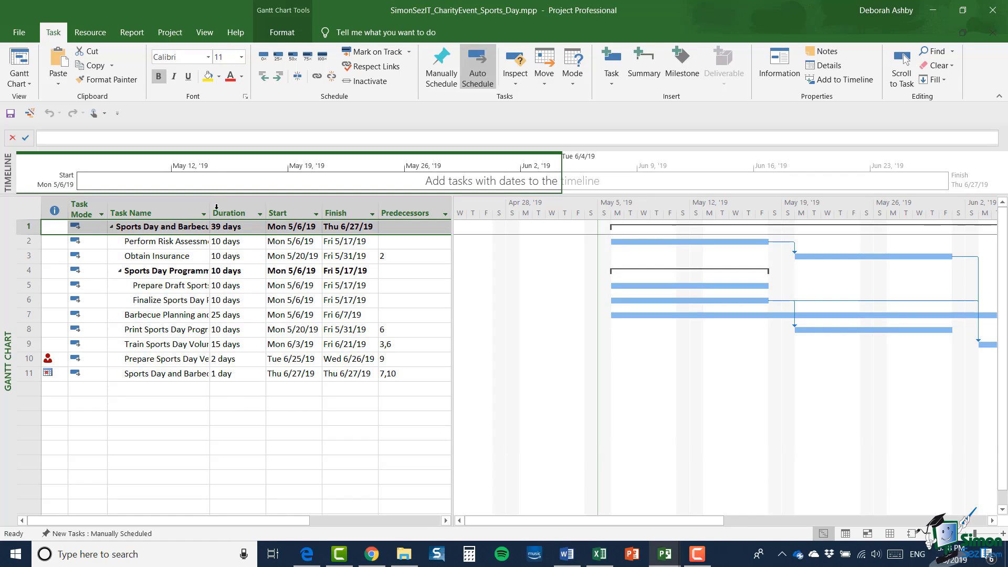
pyautogui.moveTo(208, 204); pyautogui.dragTo(274, 211)
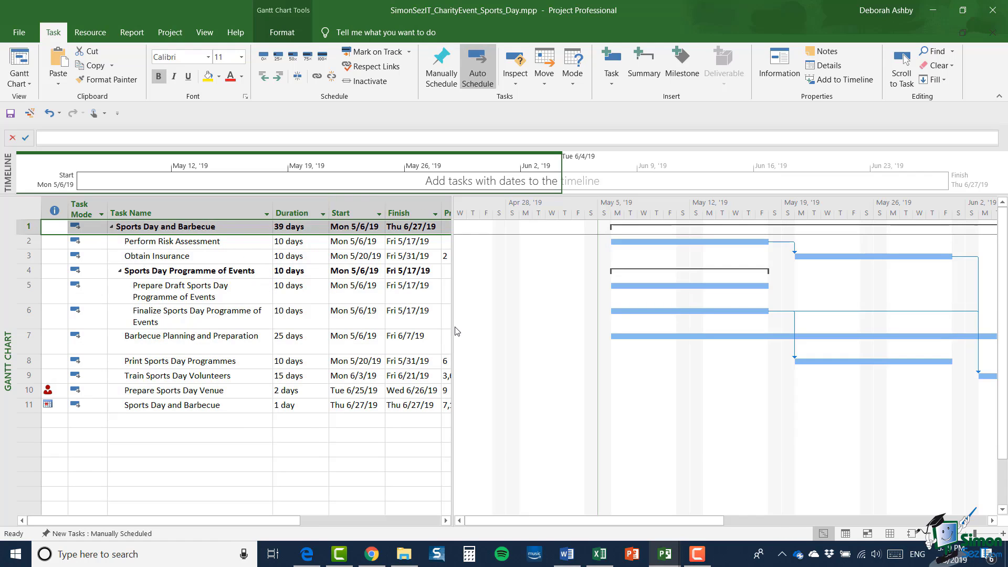
pyautogui.moveTo(453, 326); pyautogui.dragTo(545, 326)
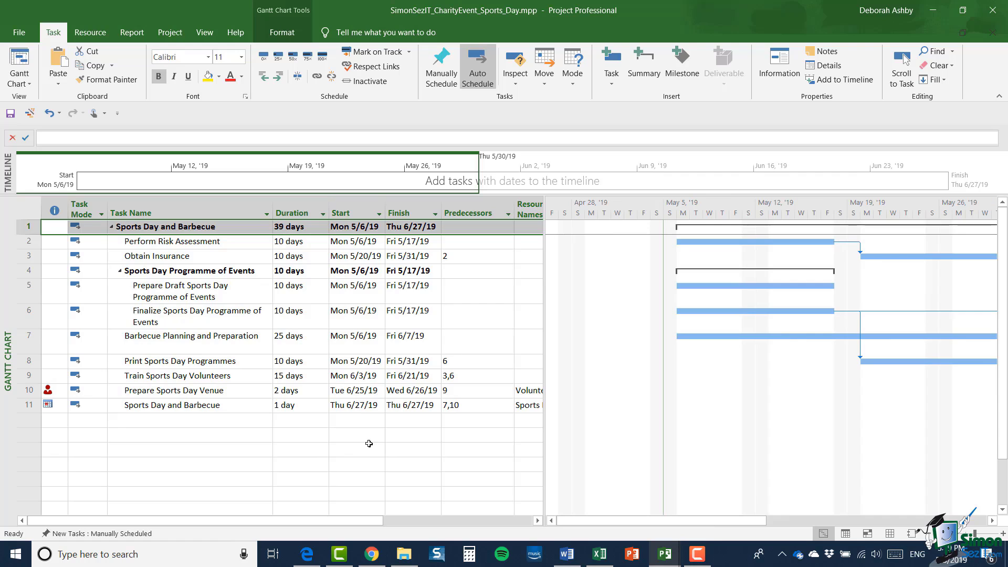
pyautogui.click(890, 534)
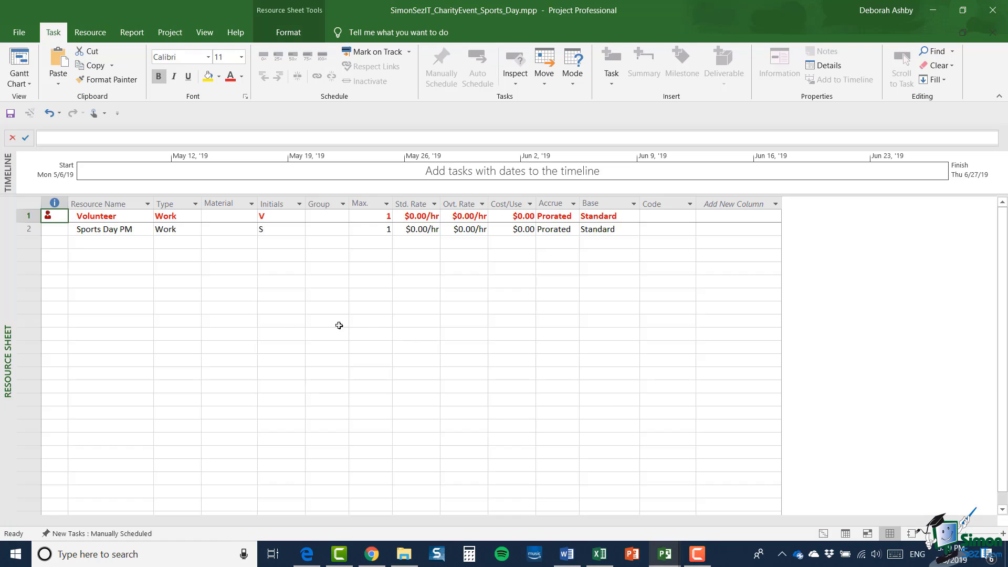